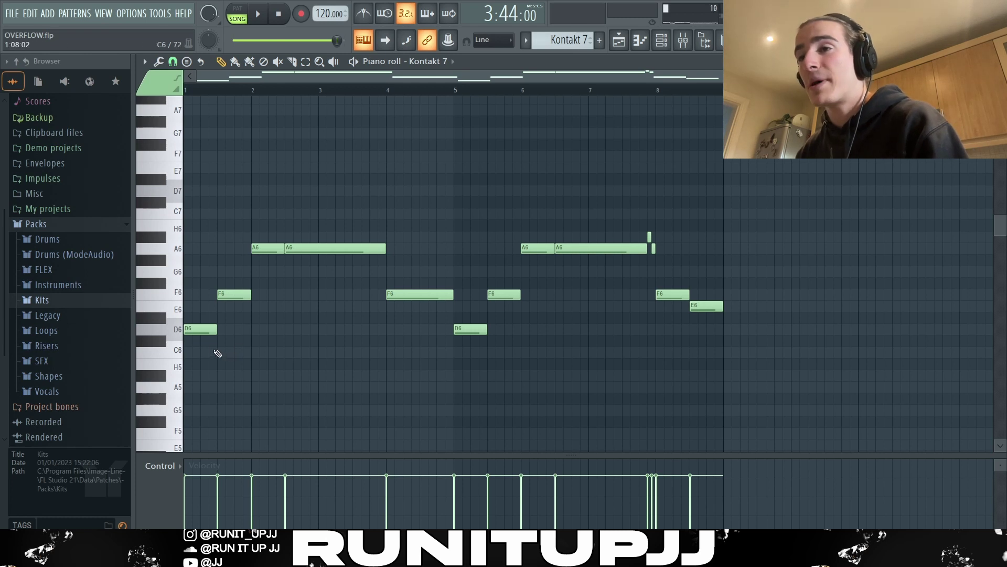
Step: Examine the Kontakt 7 melody by selecting its opening phrase, the F6 note in bar 4 and the repeated phrase from bar 5
ctrl+shift+click(211, 329)
ctrl+shift+click(240, 295)
ctrl+shift+click(269, 248)
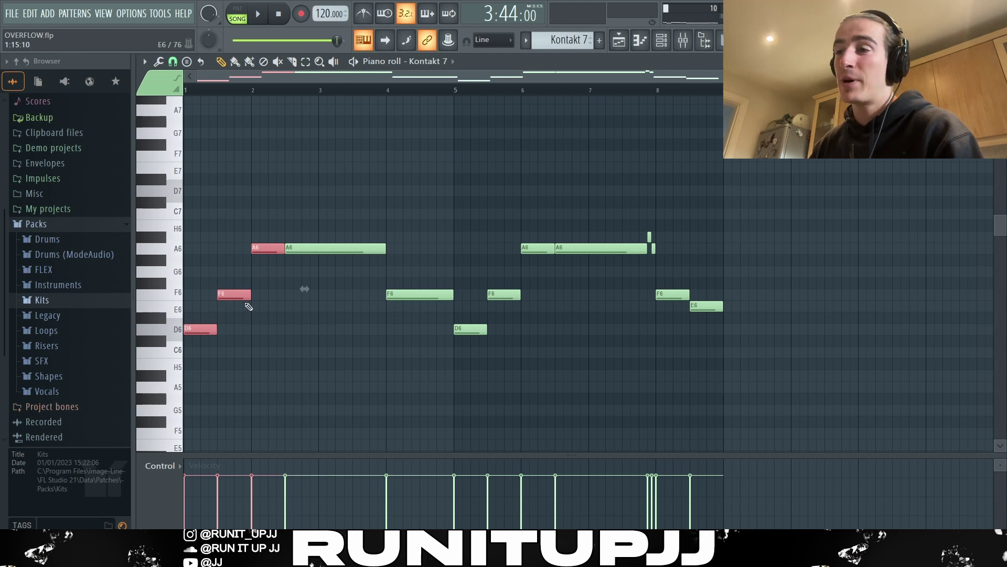
click(336, 249)
drag(374, 281, 449, 310)
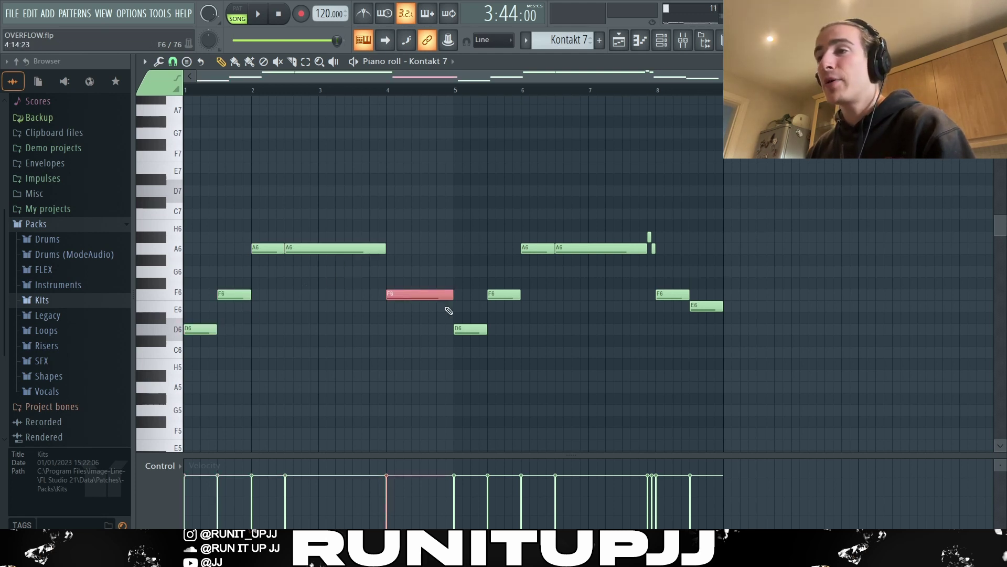
drag(459, 346, 649, 218)
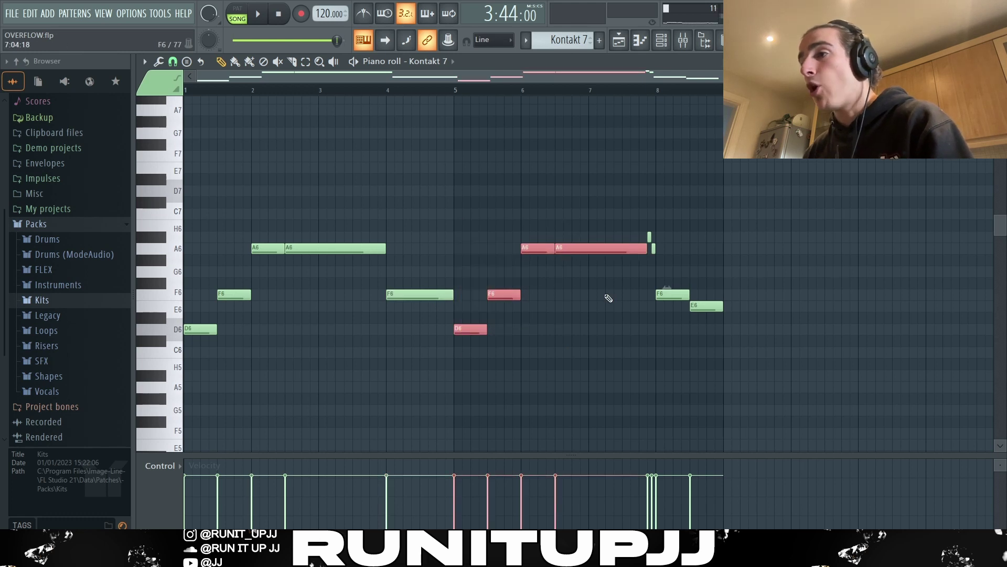
ctrl+click(677, 298)
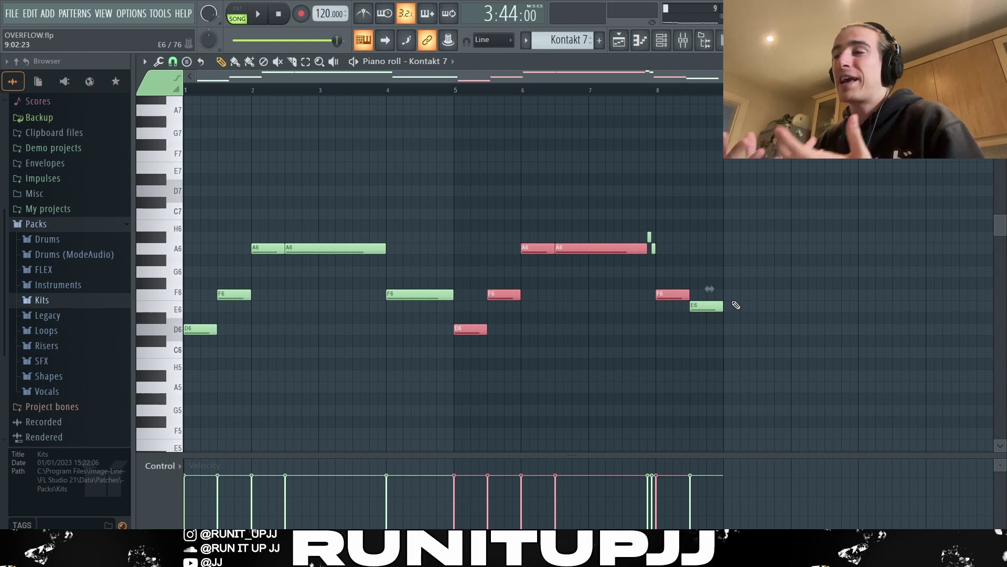
click(755, 324)
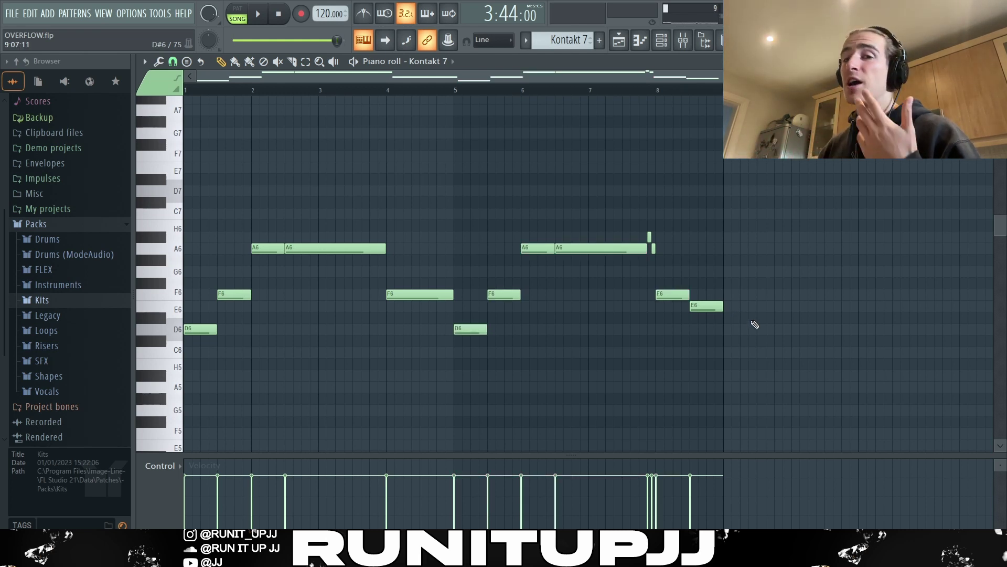
Step: Select the upper notes across the whole Kontakt 7 melody, clear the selection and play the melody back
drag(756, 312, 184, 209)
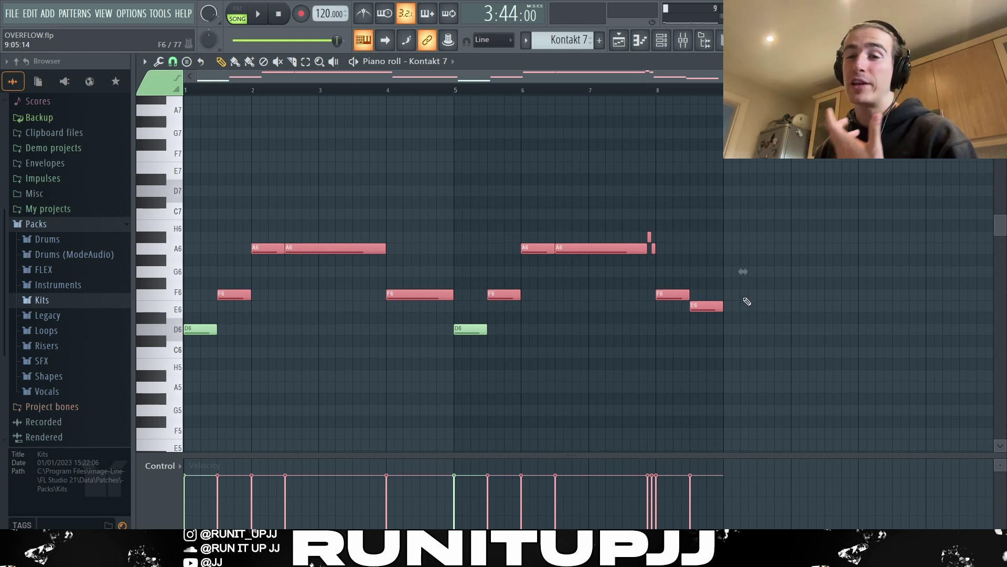
key(ctrl+d)
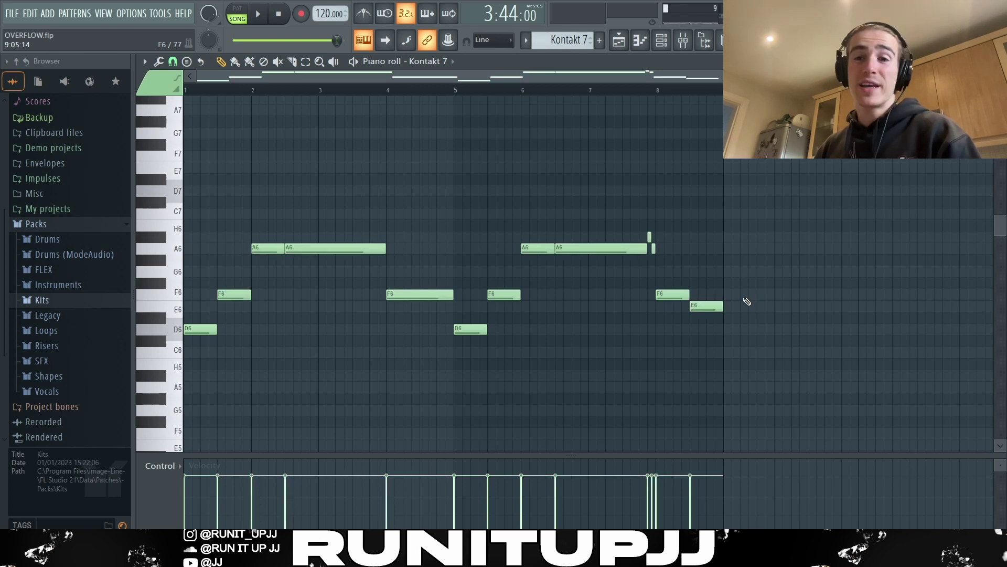
key(space)
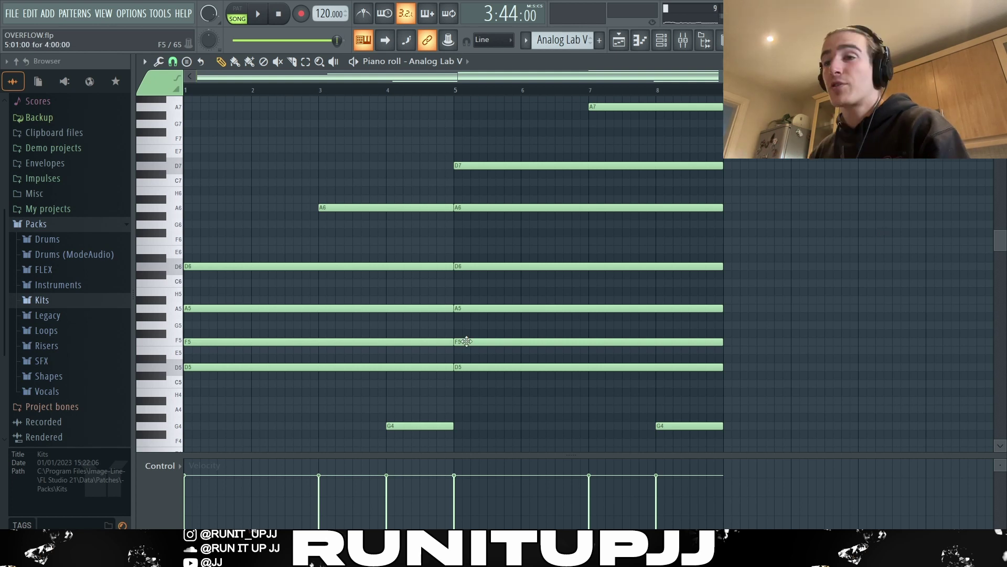
Step: Examine the first Analog Lab V chord by selecting its D5, F5 and A5 notes, the D6 octave and the added A6
drag(223, 398, 283, 300)
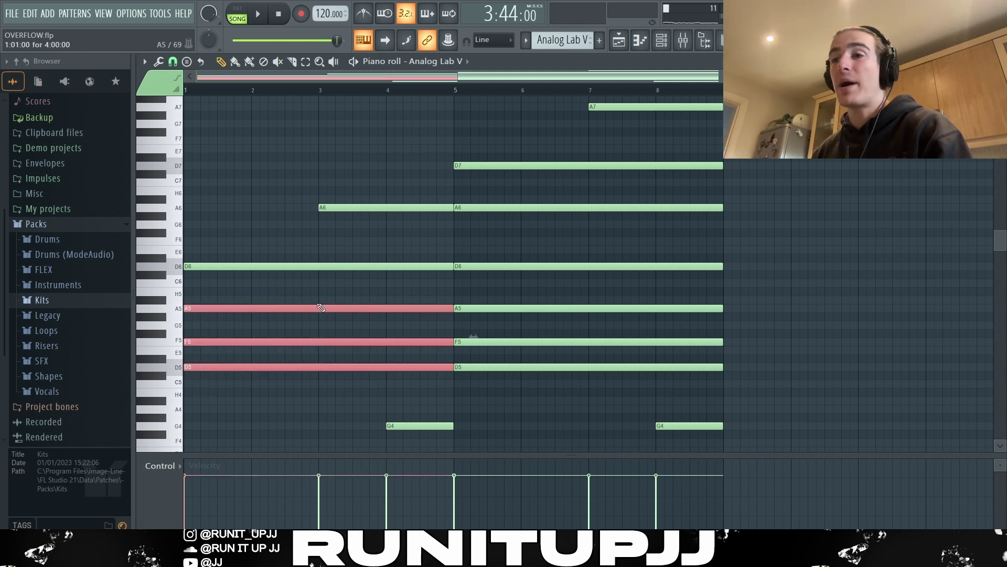
click(241, 265)
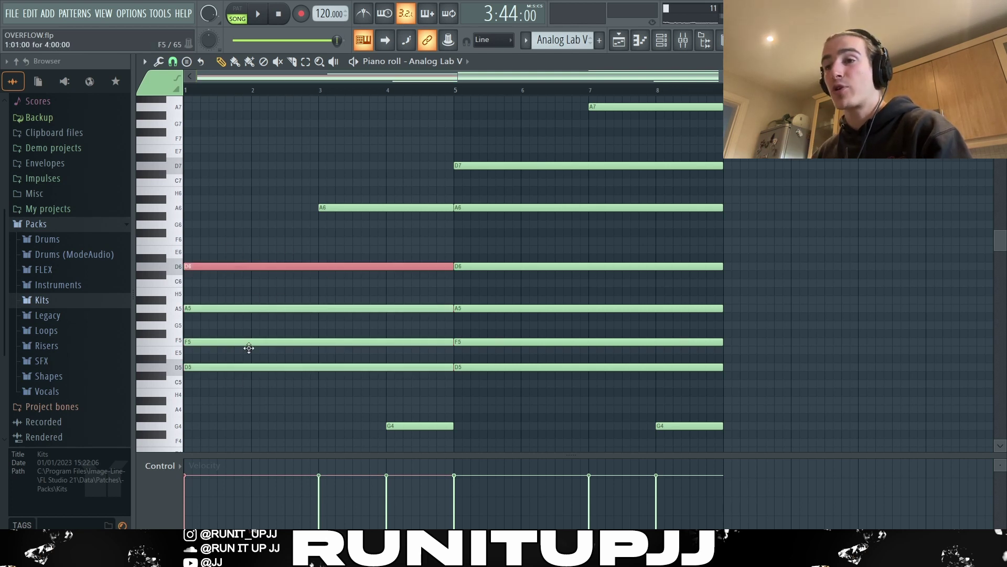
click(214, 367)
ctrl+click(348, 240)
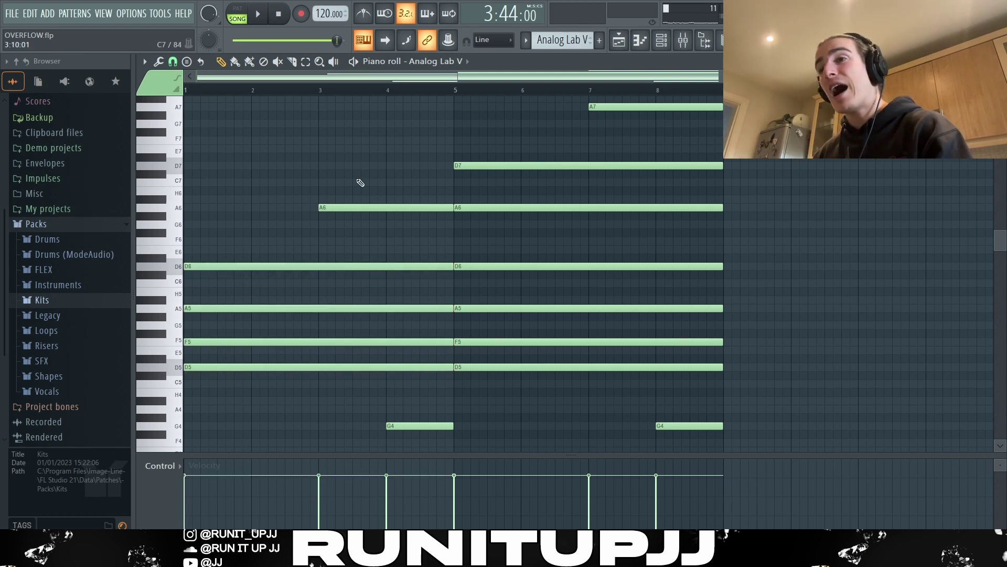
ctrl+click(344, 208)
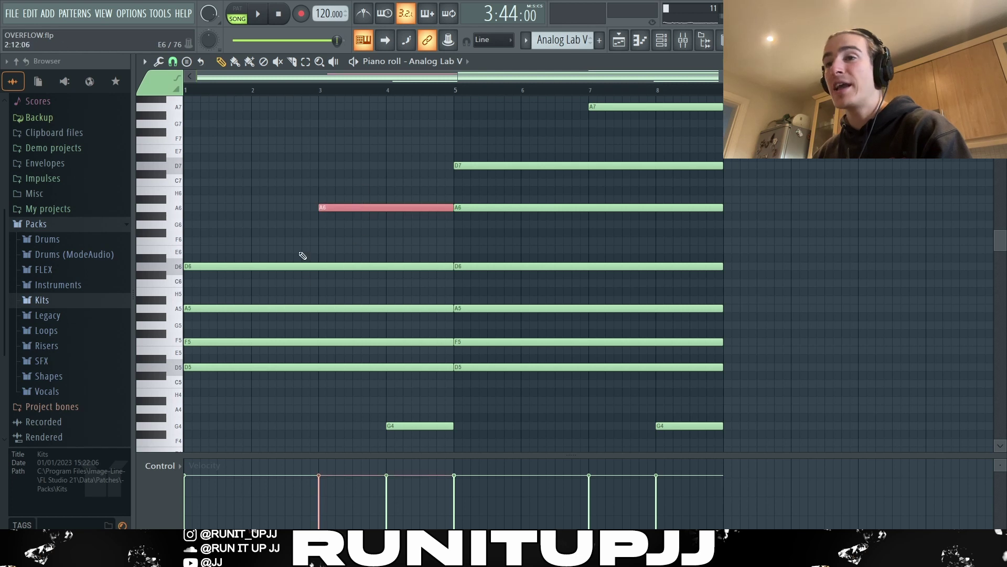
ctrl+click(219, 308)
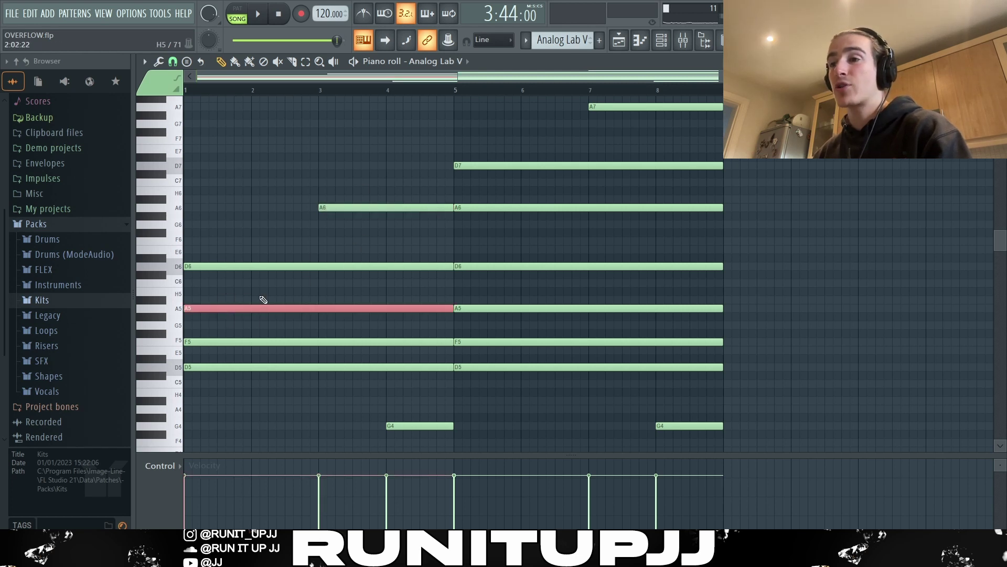
ctrl+click(289, 289)
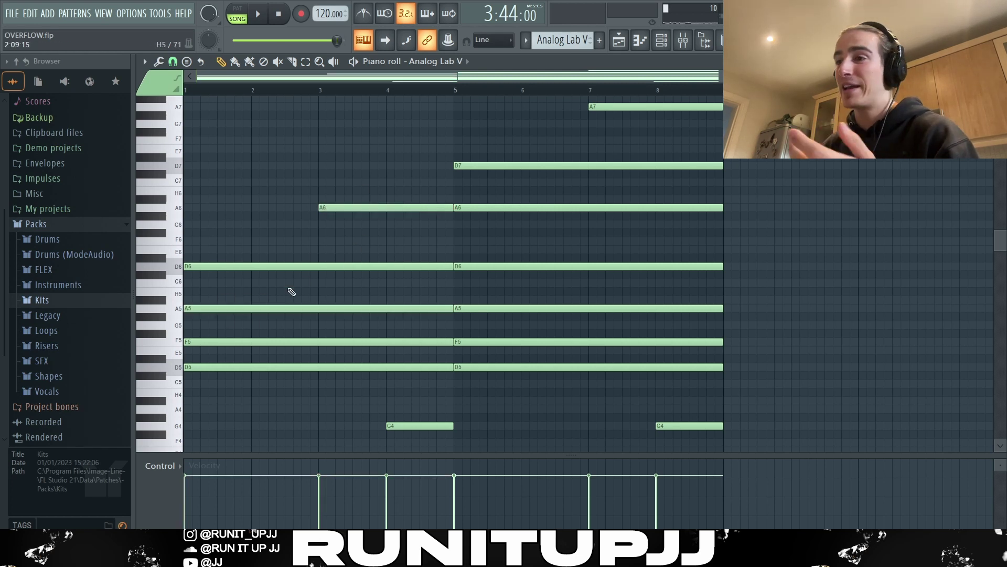
Step: Select the G4 bass note in bar 4 and the second chord's notes from bar 5, then clear the selection
drag(326, 397, 450, 432)
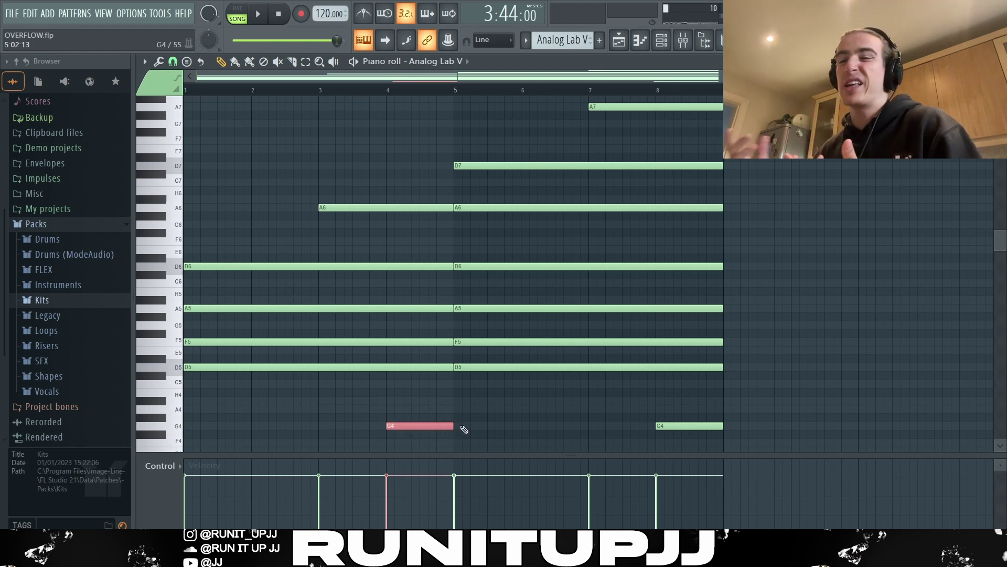
drag(787, 437, 481, 201)
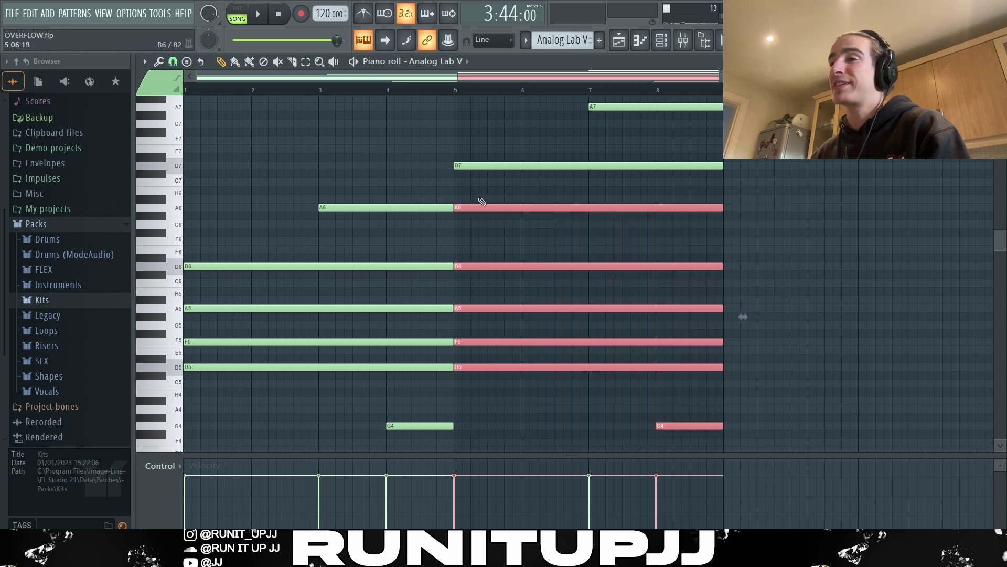
ctrl+click(506, 187)
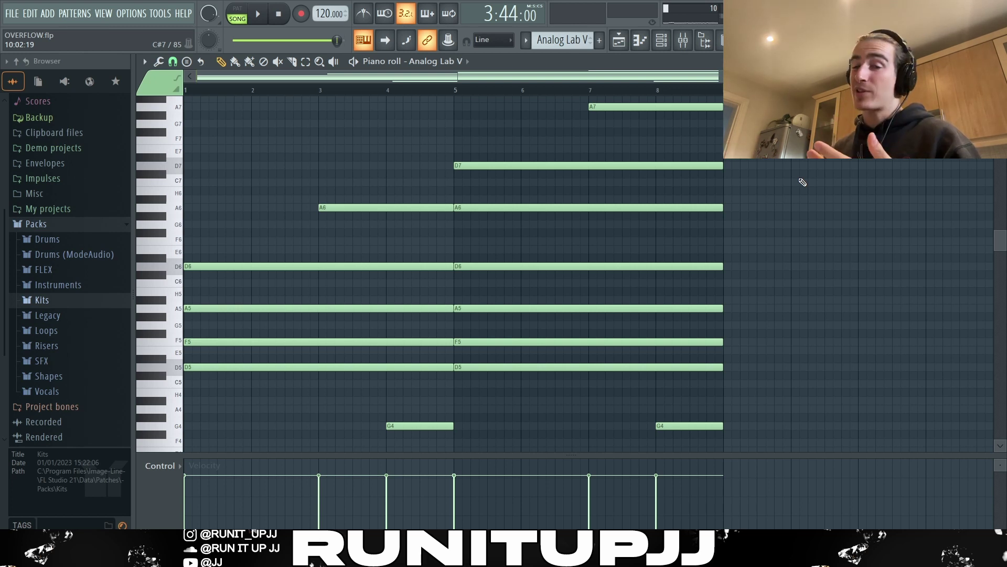
Step: Play back the Analog Lab V chord layers and examine the low-cut curve in Pro-Q 3 on Insert 2
key(space)
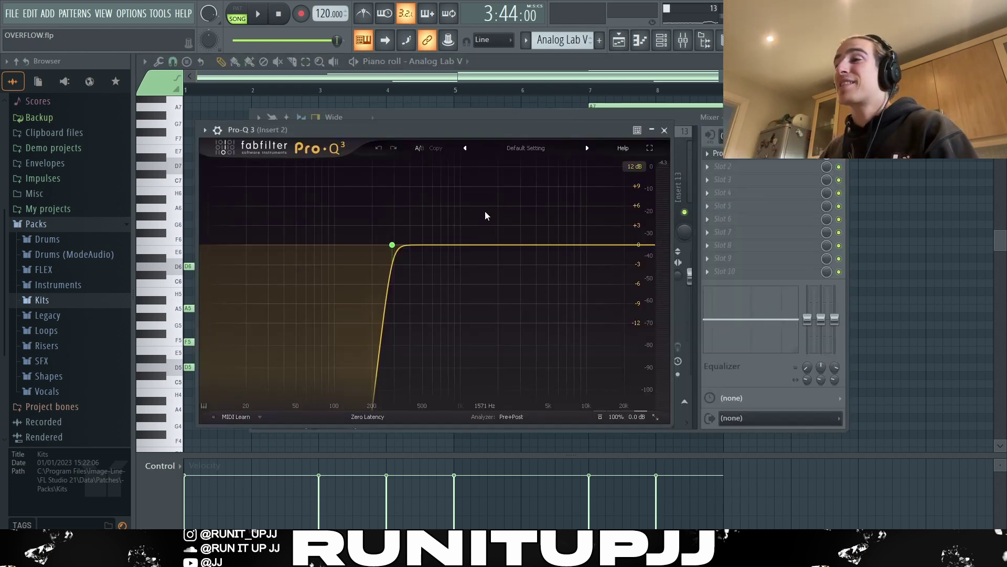
mouse_move(380, 257)
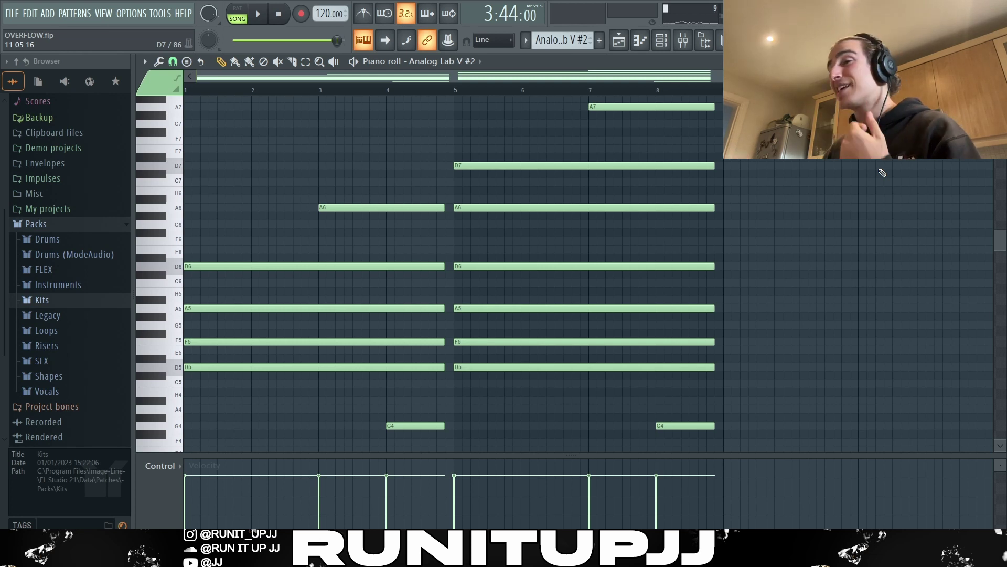
key(space)
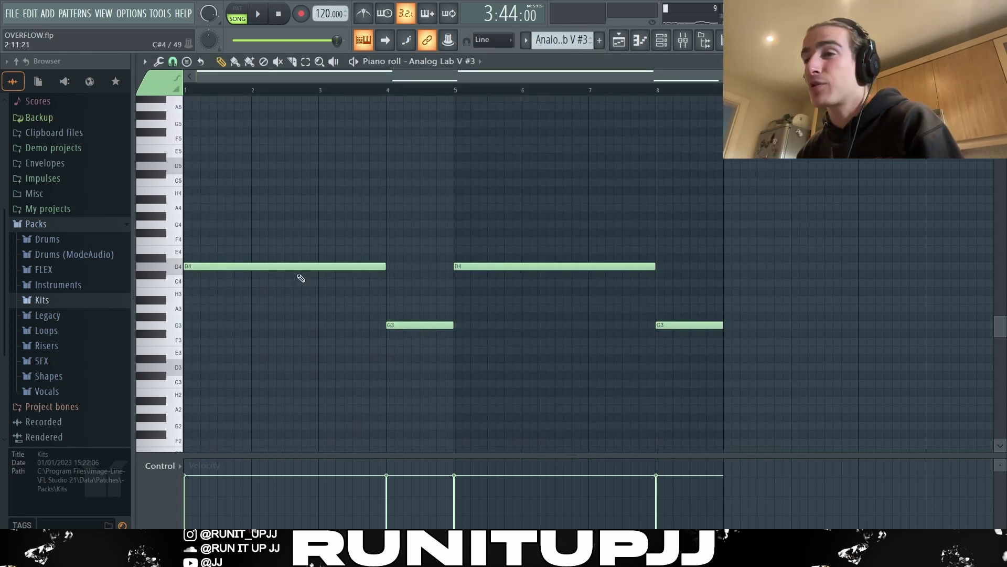
Step: Examine the Analog Lab V #3 bass line by selecting its D4 and G3 notes in both halves, then play it back
key(Right)
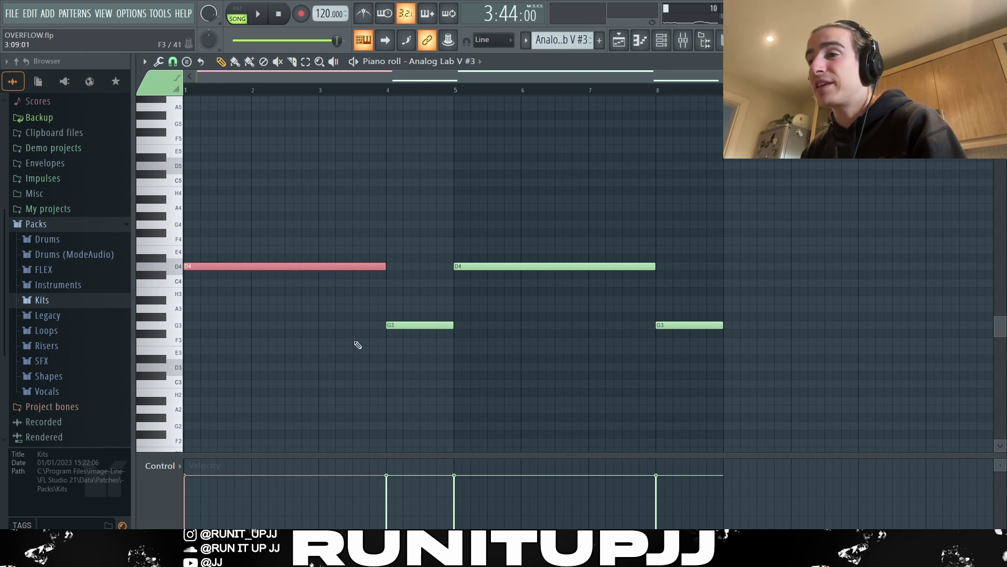
key(Right)
drag(509, 247, 816, 360)
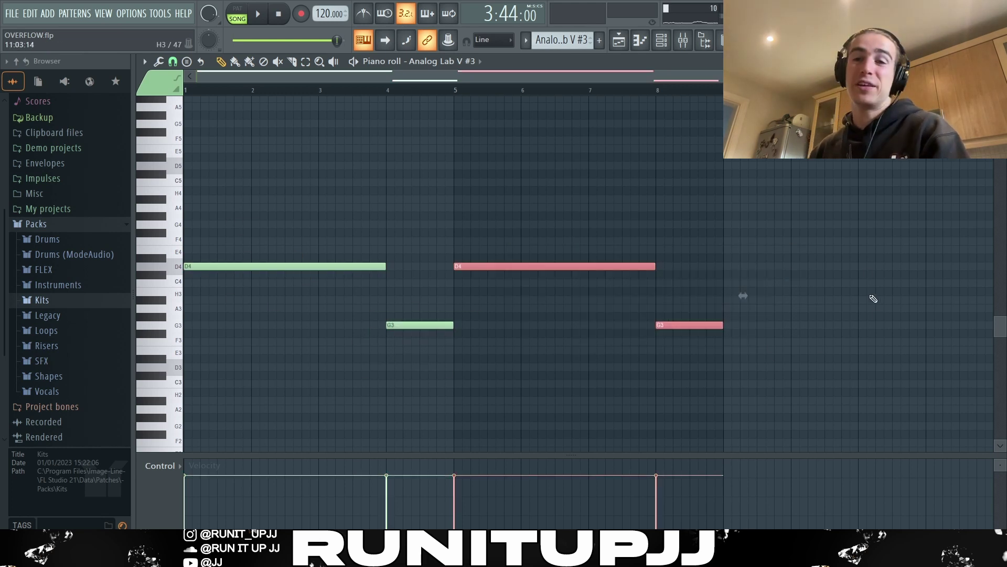
key(ctrl+d)
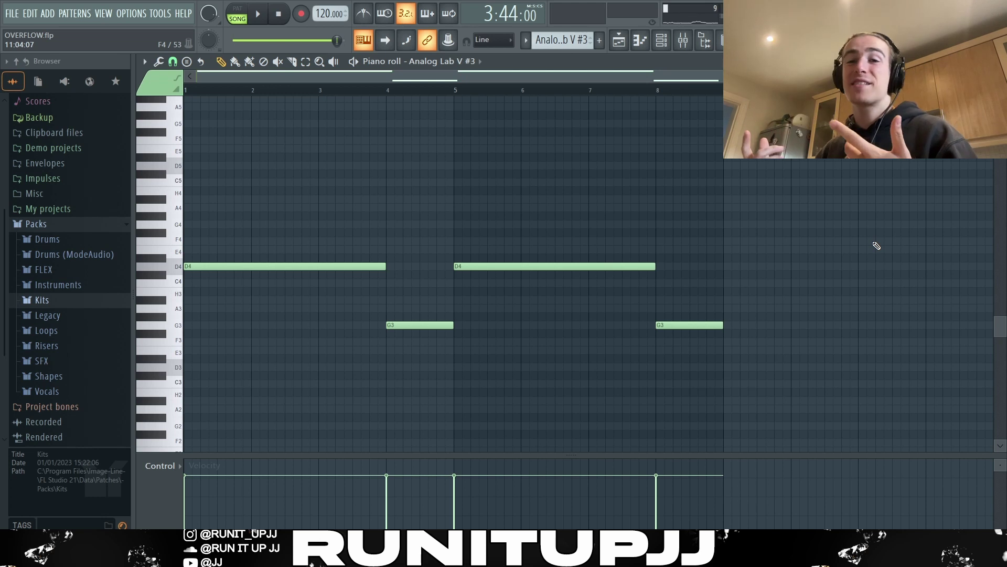
key(space)
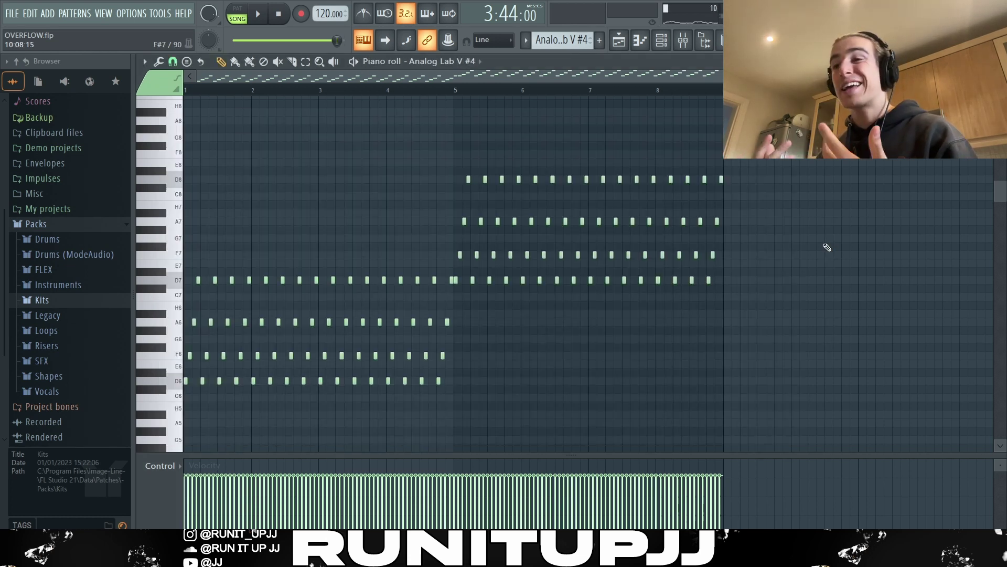
Step: Examine the Analog Lab V #4 arpeggio by selecting its opening D6, F6, A6, D7 notes and the higher second half
scroll(164, 387, up, 9)
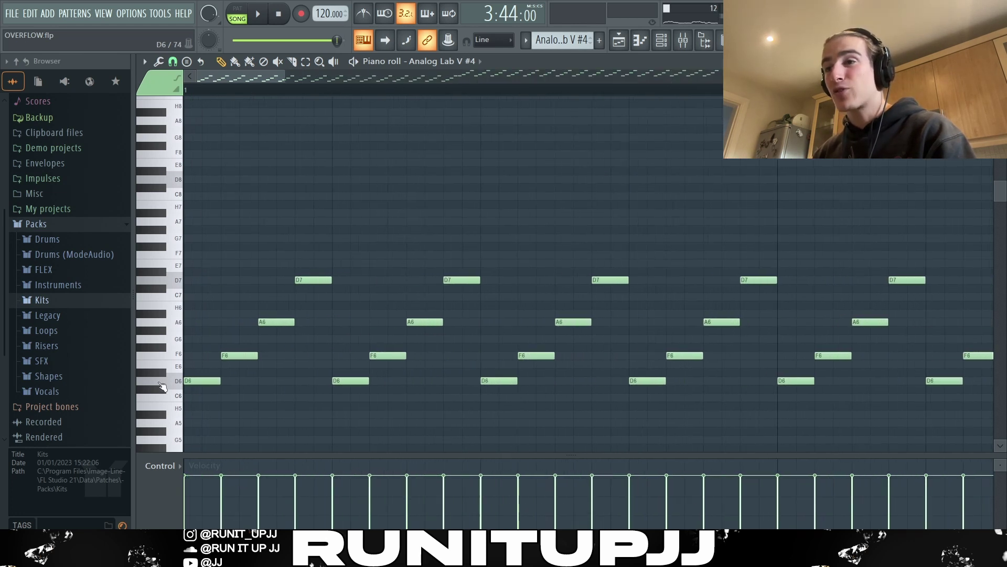
drag(202, 401, 315, 266)
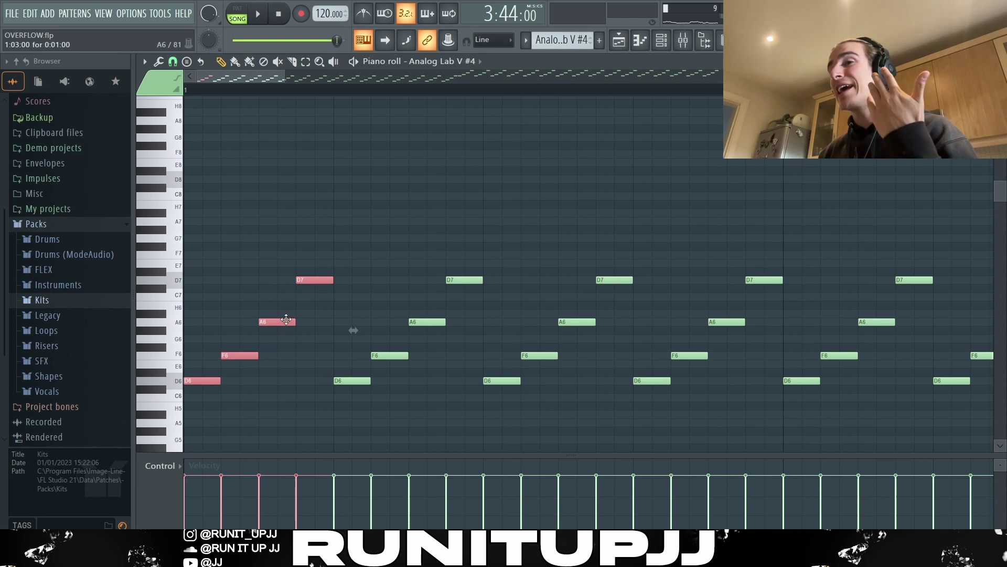
ctrl+click(230, 363)
scroll(224, 363, down, 9)
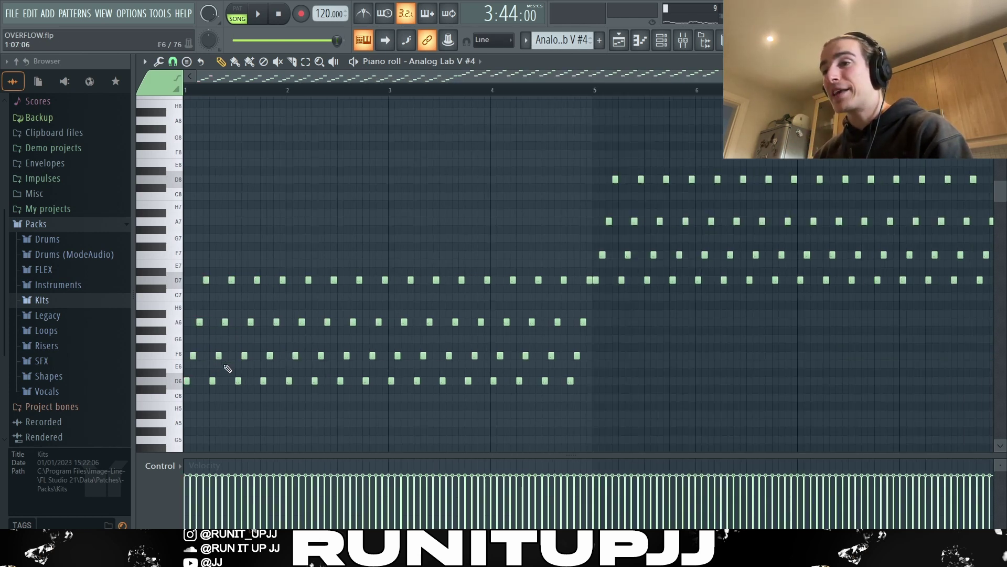
drag(871, 334, 450, 125)
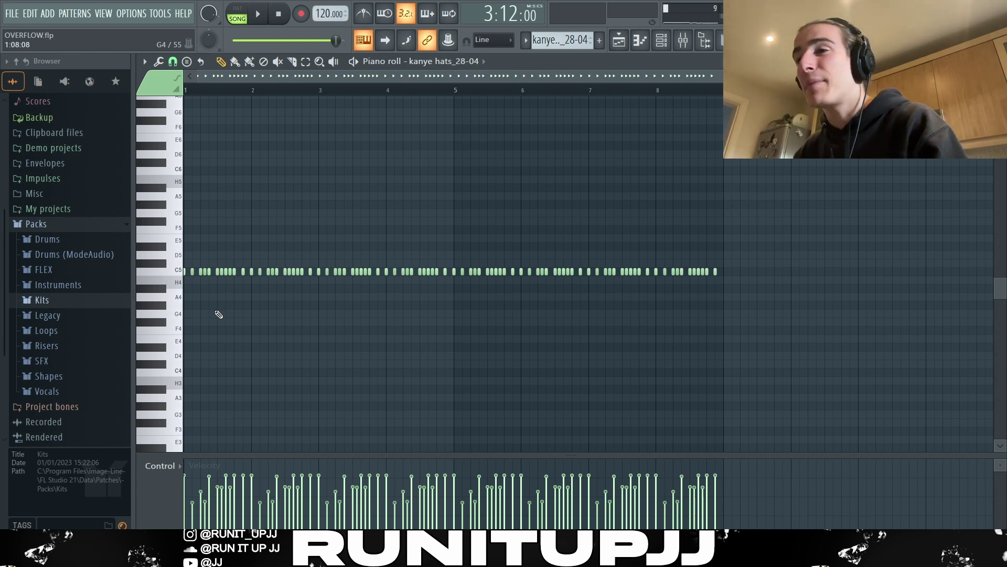
Step: Examine the kanye hats pattern by selecting its first two bars and their repeats, then clear the selection
scroll(173, 311, up, 6)
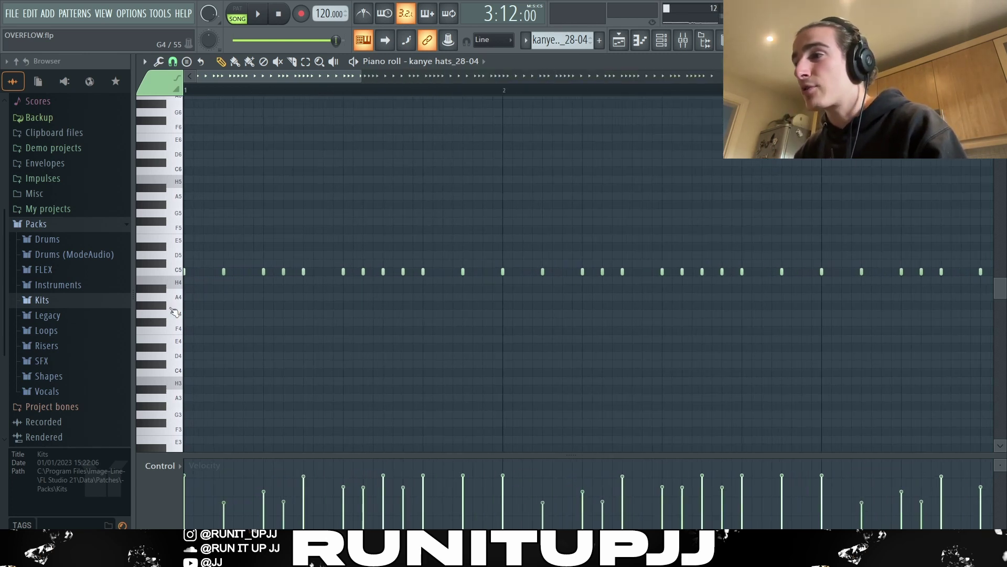
drag(812, 280, 85, 253)
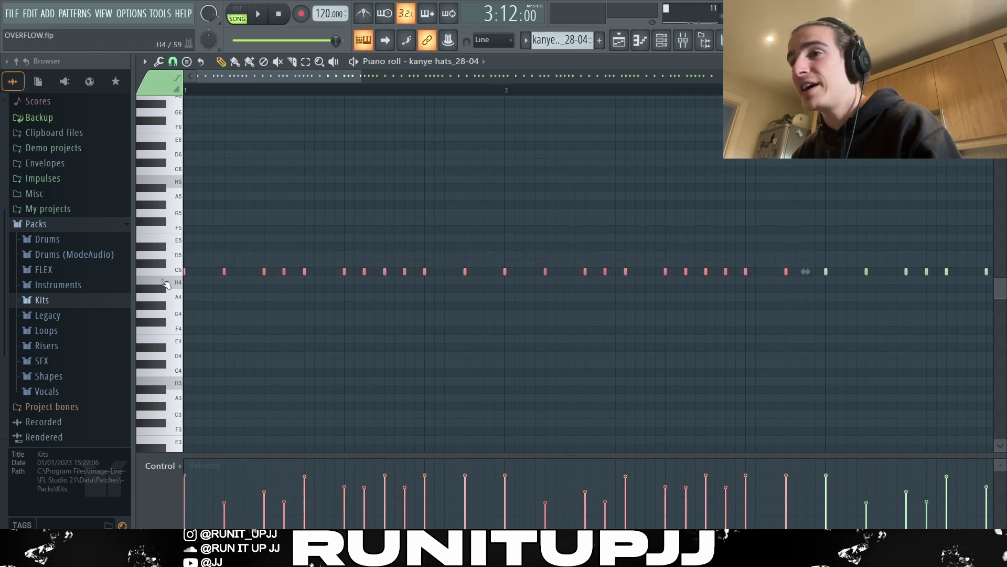
scroll(393, 301, down, 5)
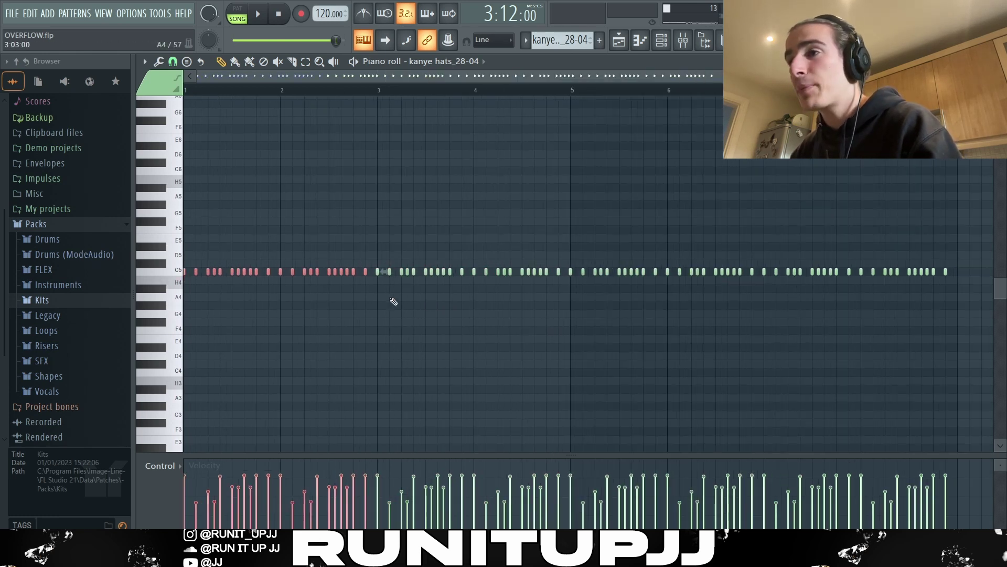
drag(376, 274, 569, 274)
scroll(535, 309, down, 2)
drag(774, 274, 453, 276)
ctrl+click(873, 302)
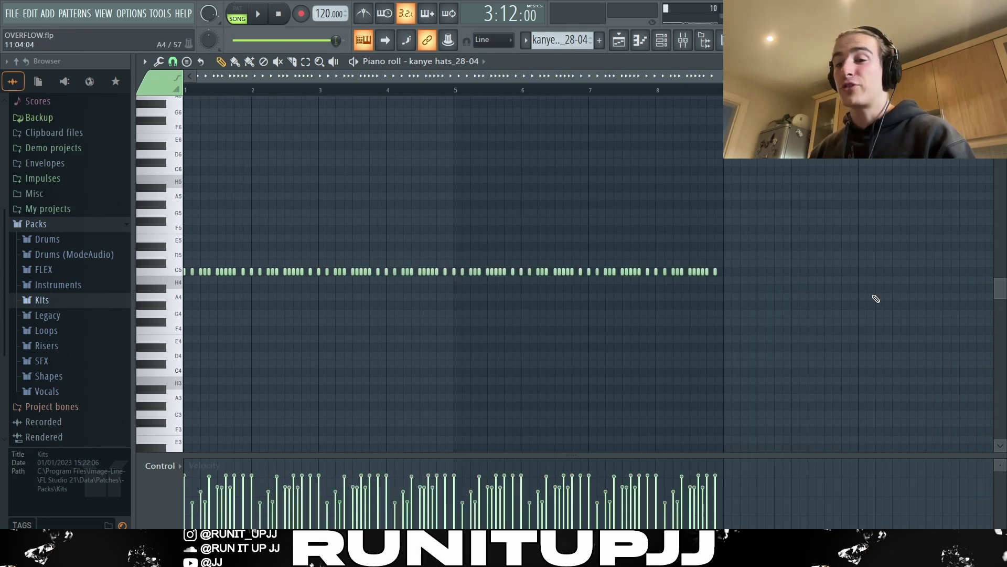
Step: Randomize the velocity of all kanye hats notes slightly with bipolar levels, then play the hats back
key(ctrl+a)
key(alt+r)
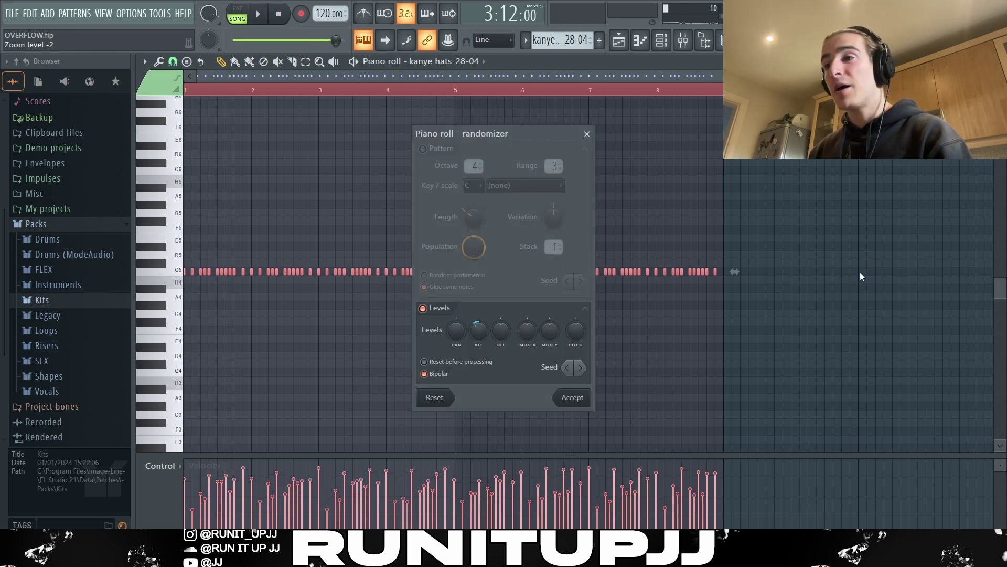
drag(479, 330, 478, 322)
click(572, 398)
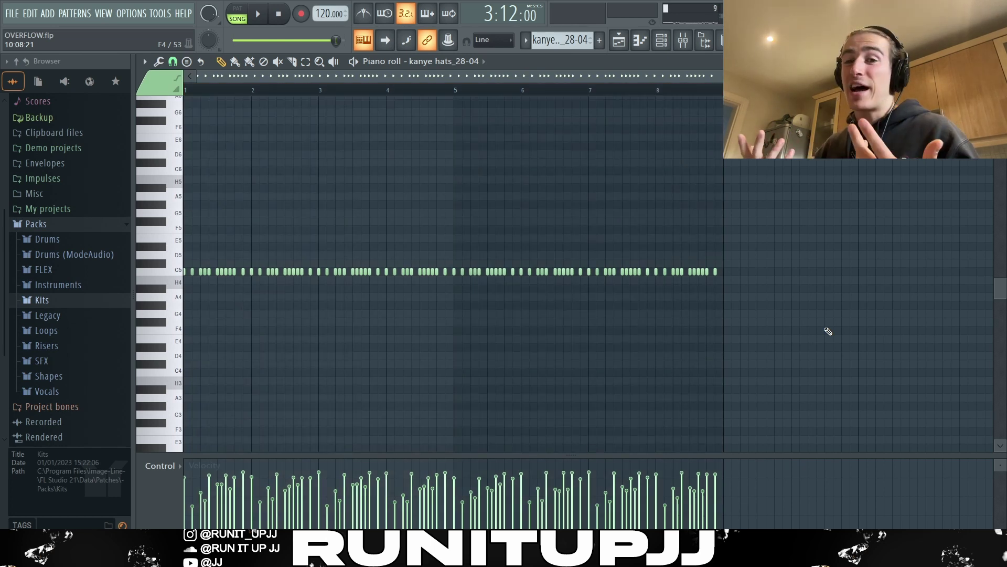
key(space)
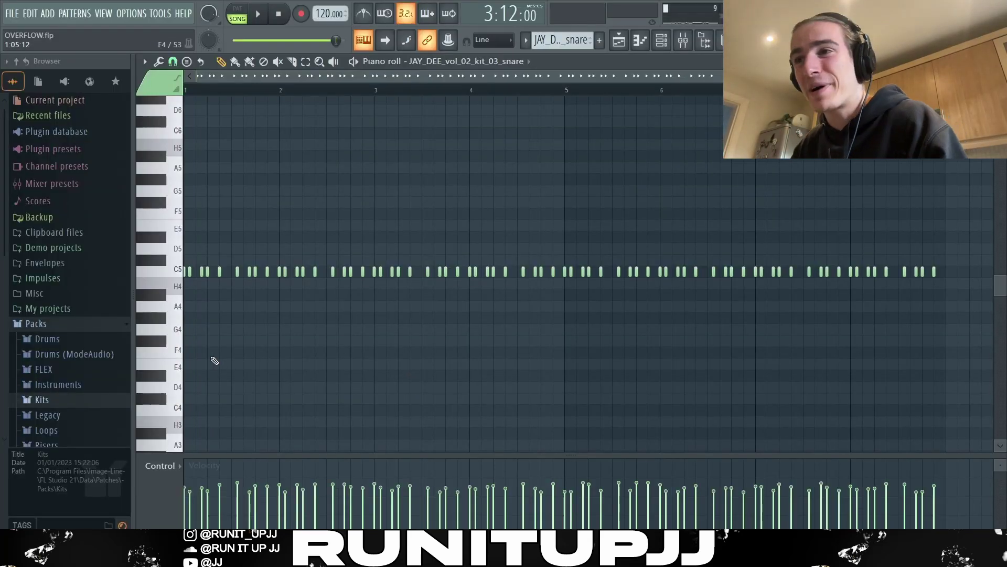
Step: Examine the JAY_DEE_vol_02_kit_03_snare pattern by selecting its notes in the first bar, then clear the selection
drag(216, 267, 231, 288)
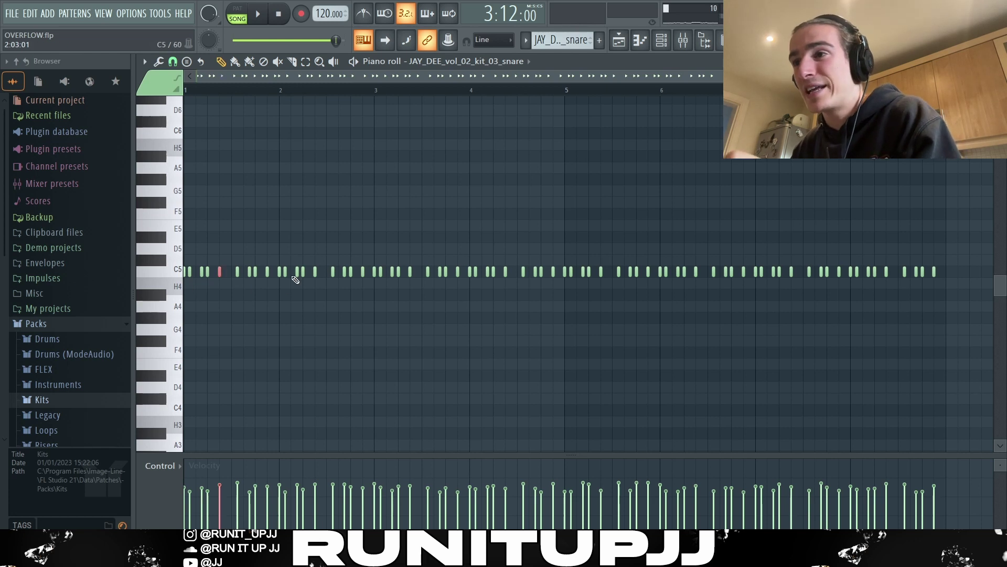
ctrl+click(297, 329)
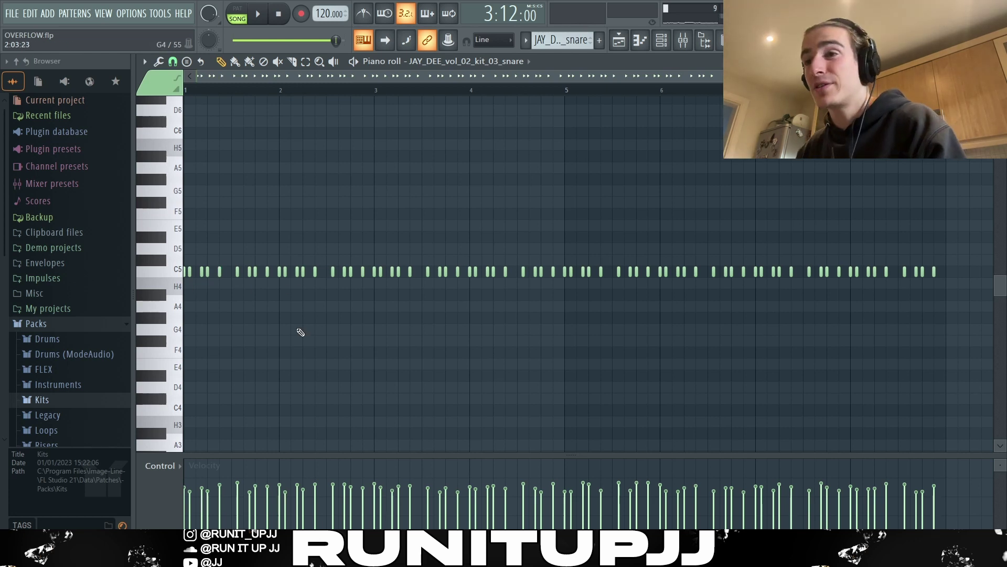
scroll(301, 332, up, 5)
drag(253, 268, 286, 278)
ctrl+click(310, 295)
scroll(310, 296, down, 2)
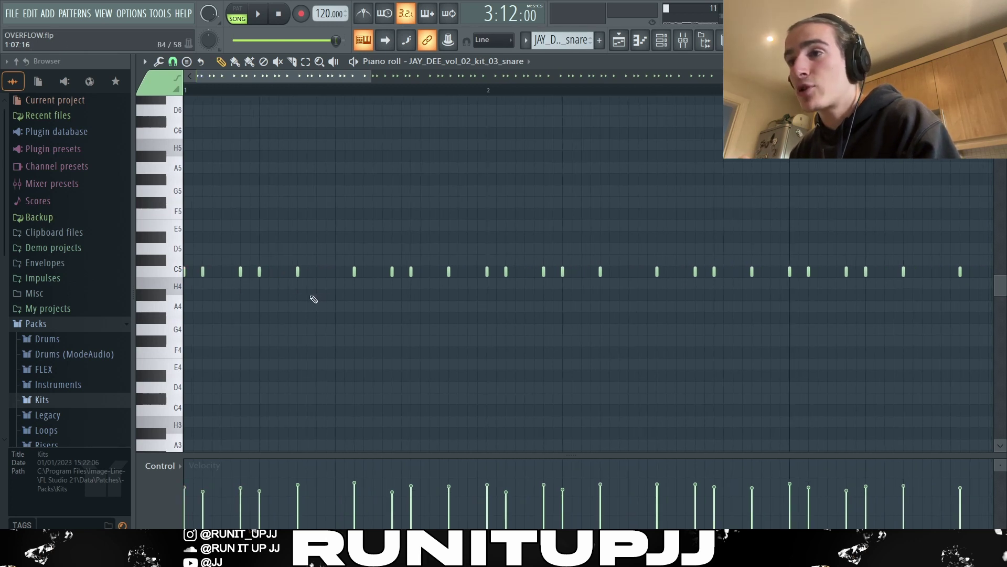
scroll(313, 299, down, 2)
Step: With the grid snap set to Step, select the snare's first two bars and the following two bars, then play the pattern
click(173, 61)
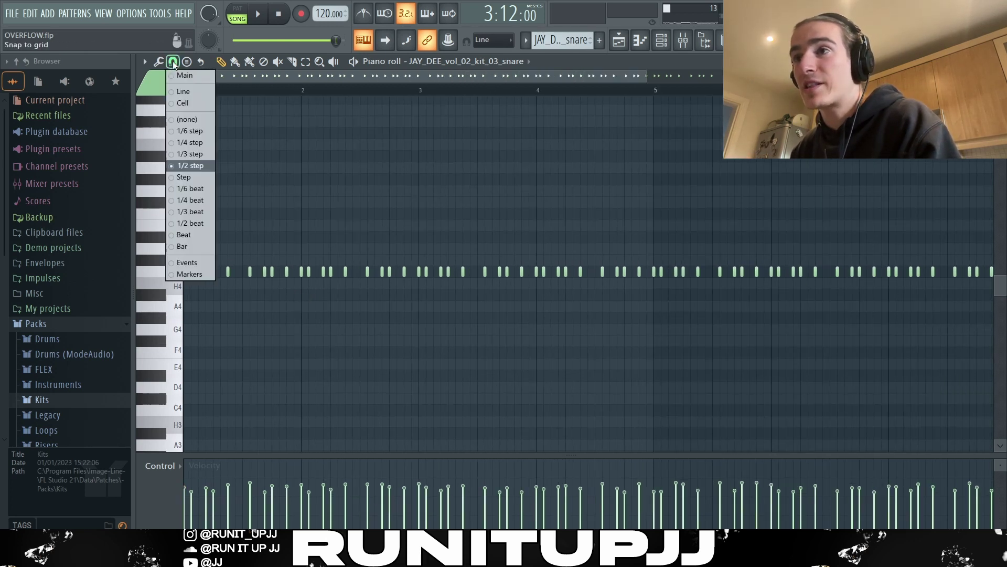
click(193, 174)
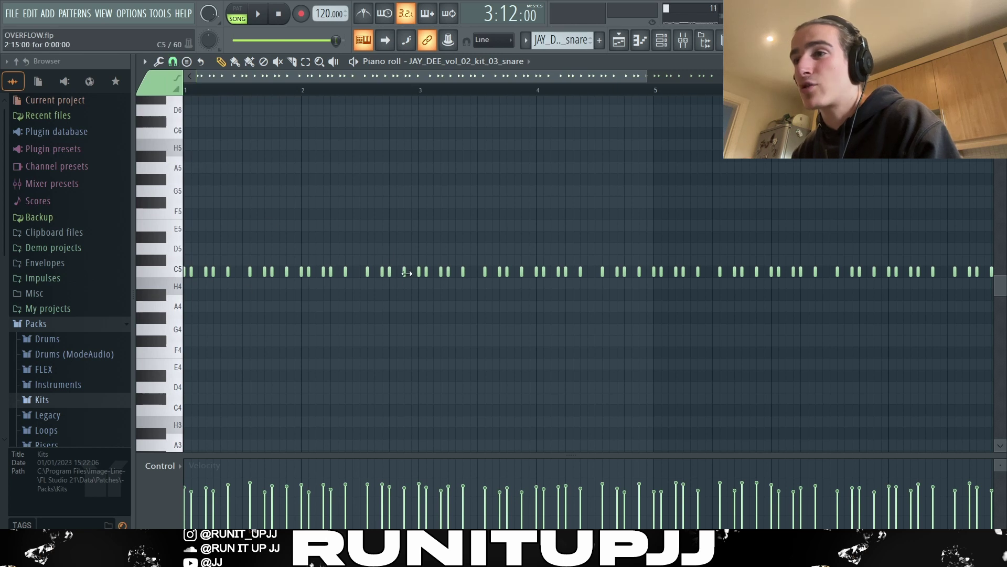
drag(406, 269, 182, 288)
scroll(282, 258, down, 2)
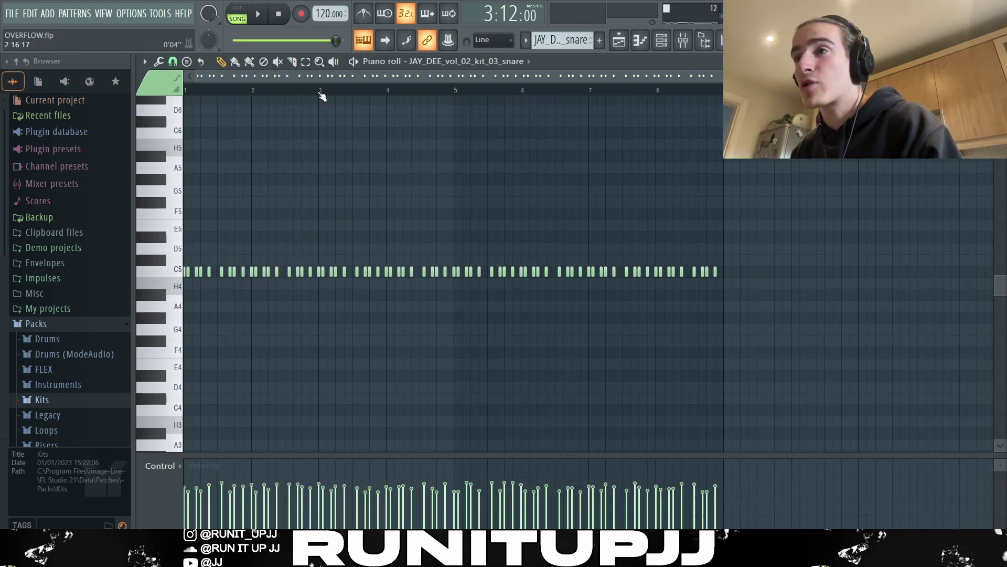
drag(322, 91, 185, 91)
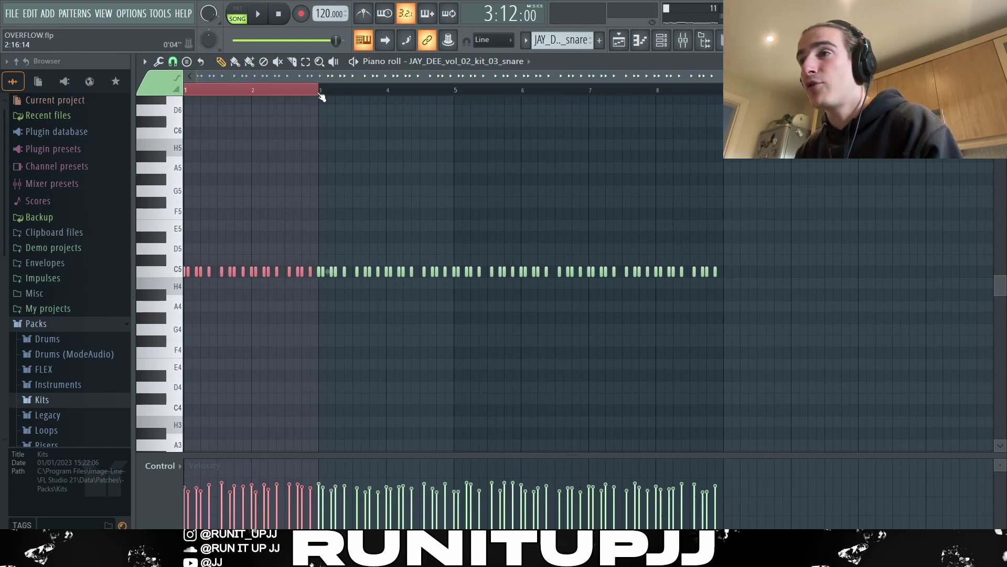
drag(321, 96, 457, 96)
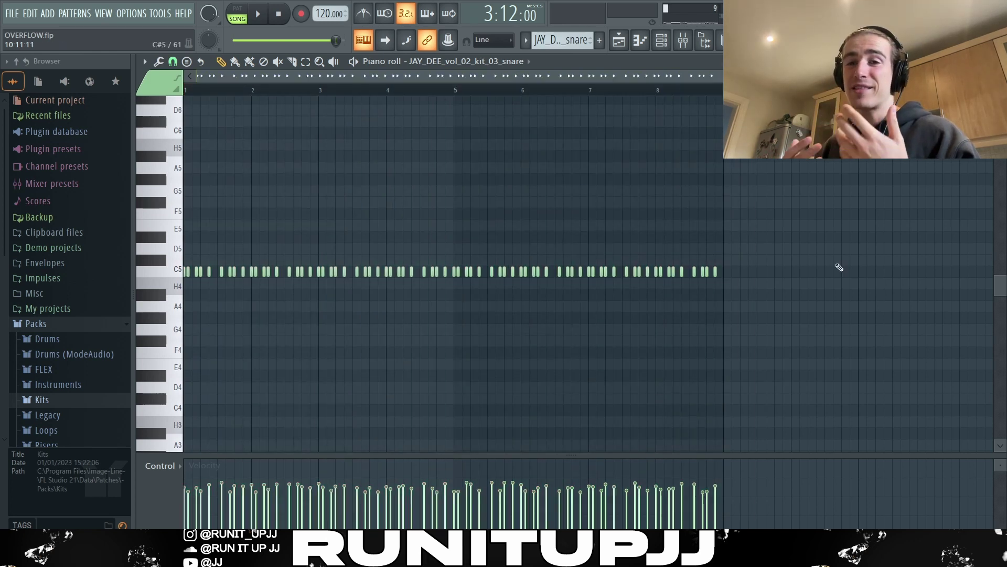
key(space)
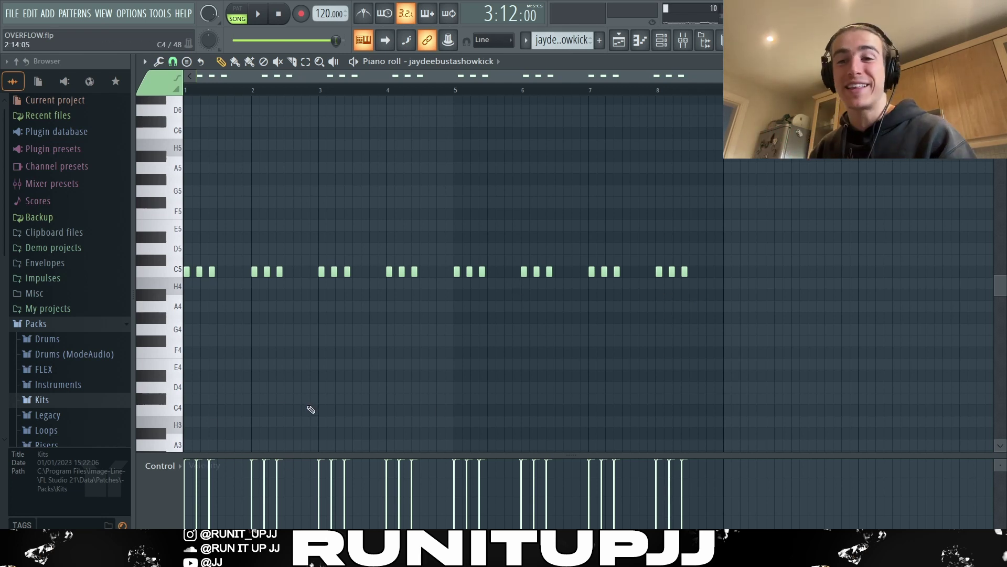
Step: Try lower velocities on all jaydeebustashowkick notes, then bring them back to full velocity
key(ctrl+a)
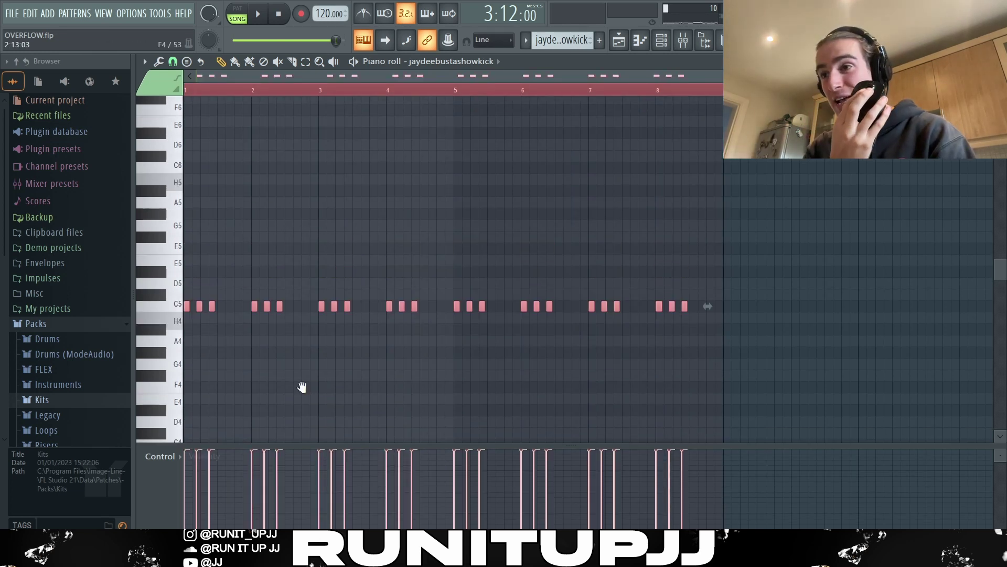
scroll(302, 387, down, 2)
scroll(302, 387, up, 2)
scroll(302, 388, down, 2)
scroll(302, 387, up, 2)
scroll(301, 387, down, 3)
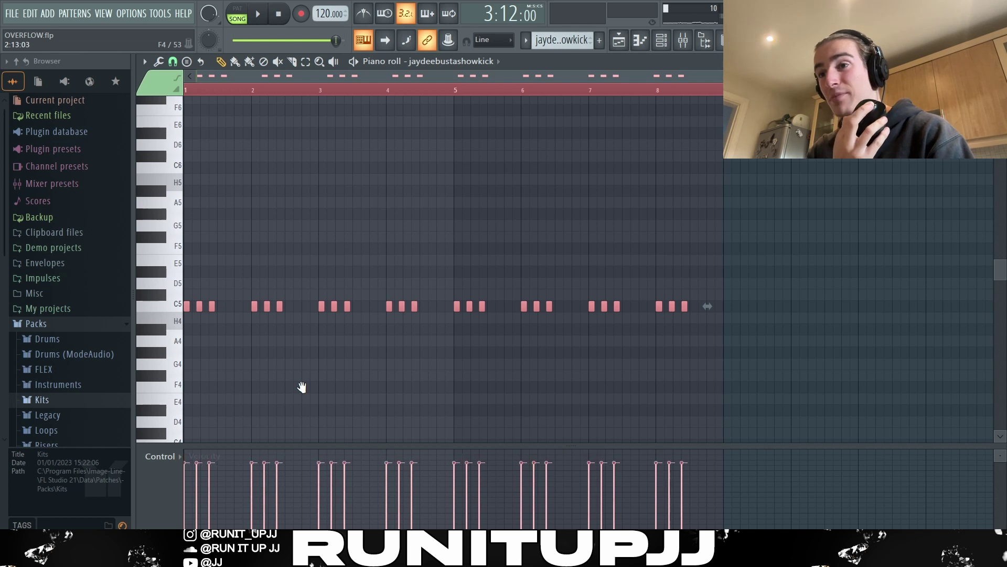
scroll(302, 387, up, 3)
scroll(302, 389, up, 1)
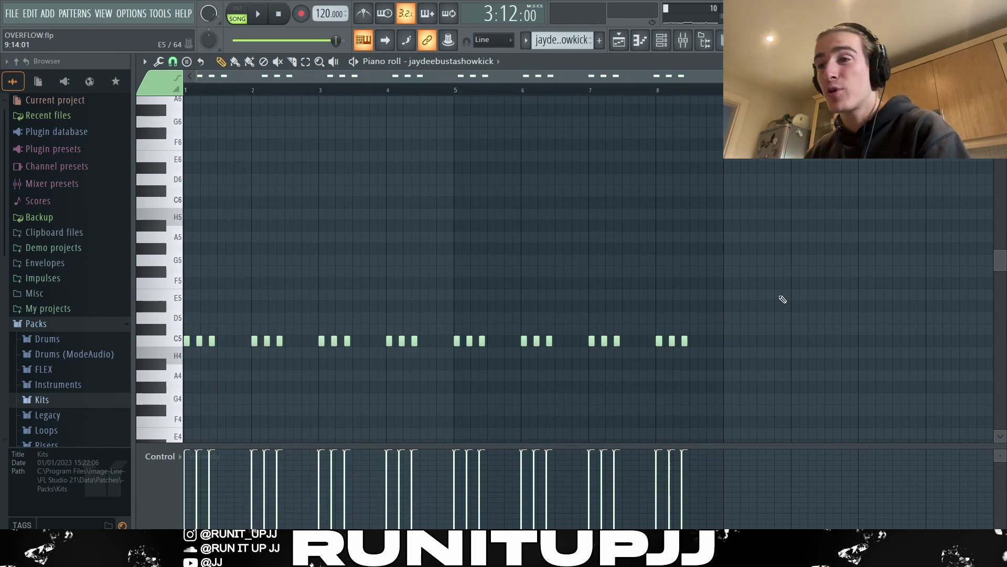
Step: Try adding two extra C5 kick notes in the second half of bar 2, then play the original kick pattern without them
ctrl+scroll(243, 344, up, 5)
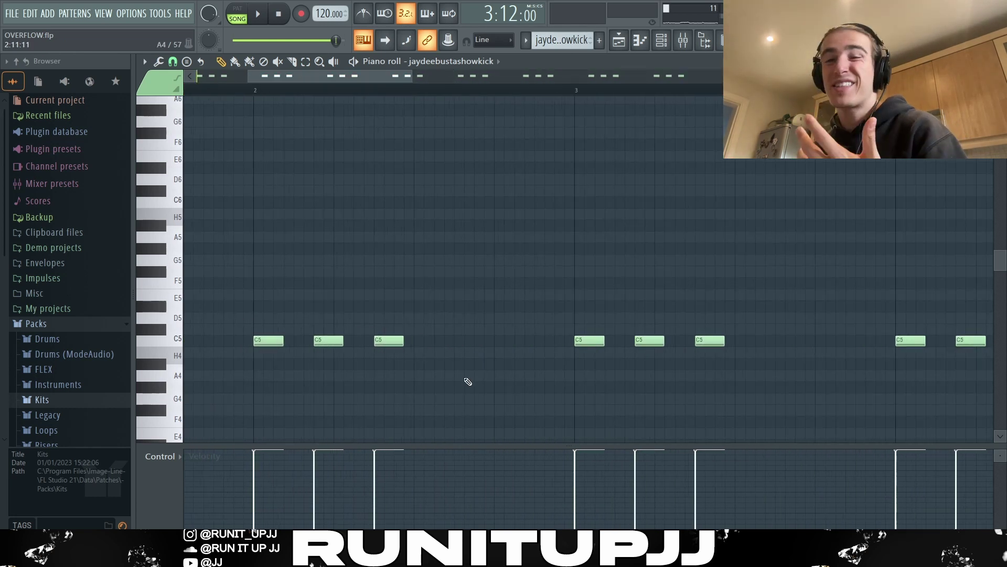
click(457, 342)
click(520, 342)
ctrl+scroll(530, 357, down, 5)
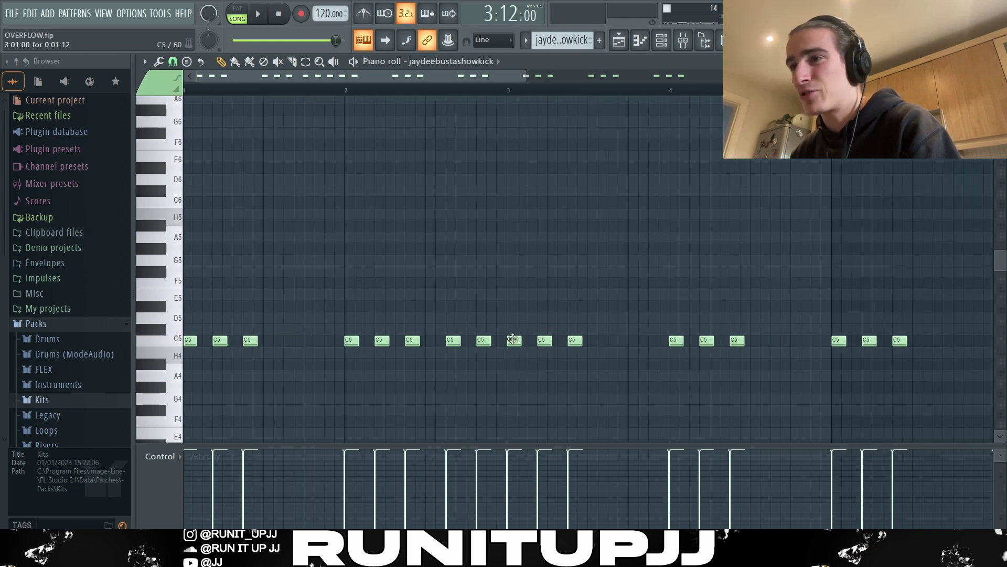
ctrl+scroll(880, 300, down, 3)
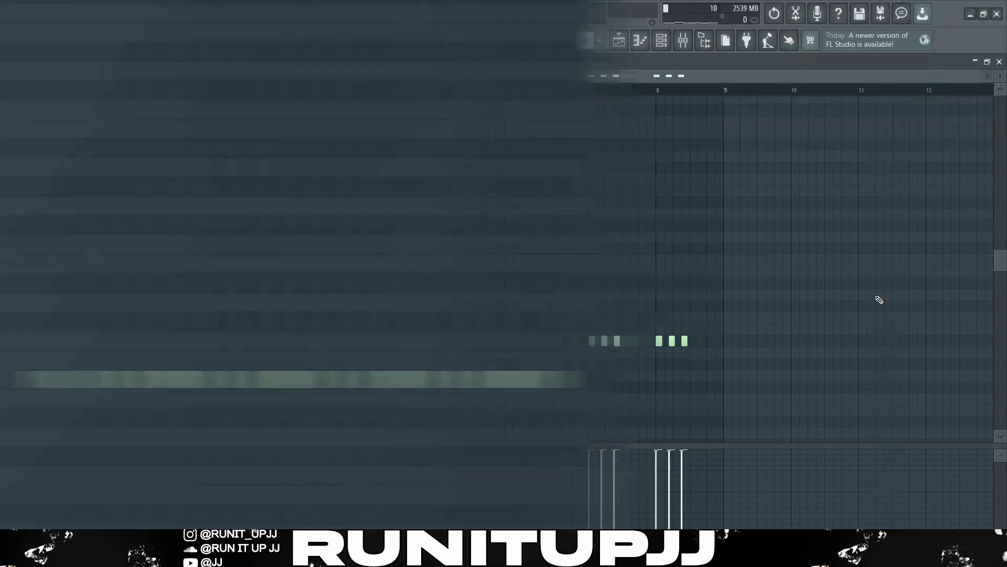
key(space)
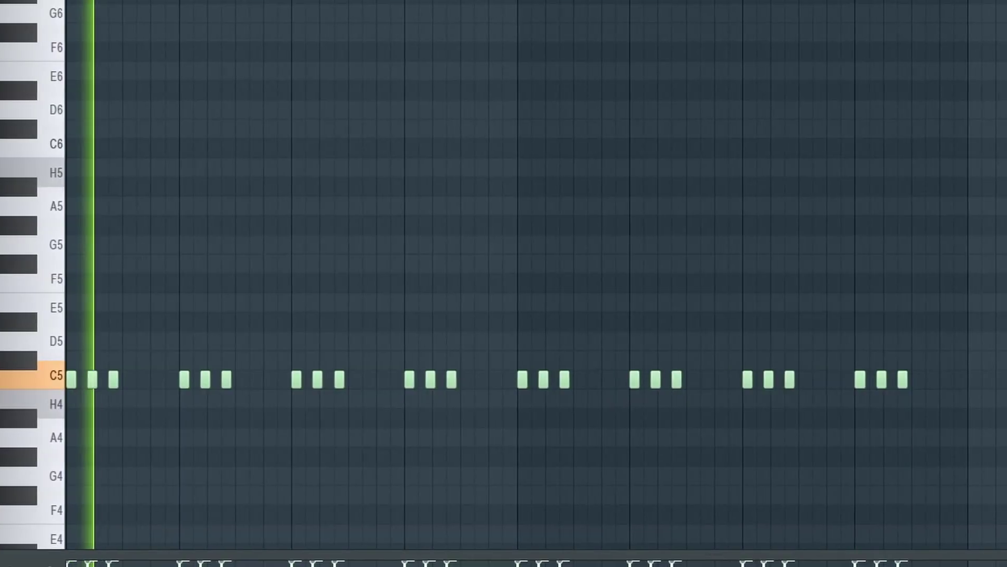